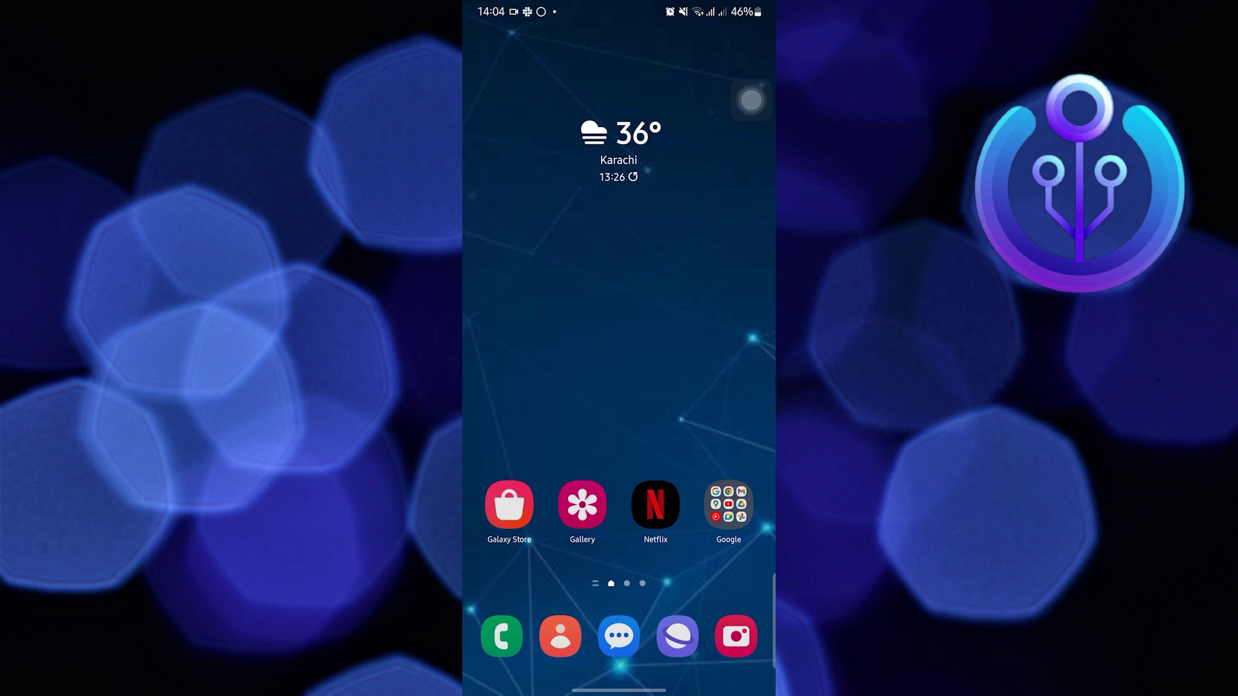
Search the home screen for 'teleg' and launch the Telegram app.
{"action": "left_click_drag", "start_coordinate": [620, 290], "coordinate": [619, 484]}
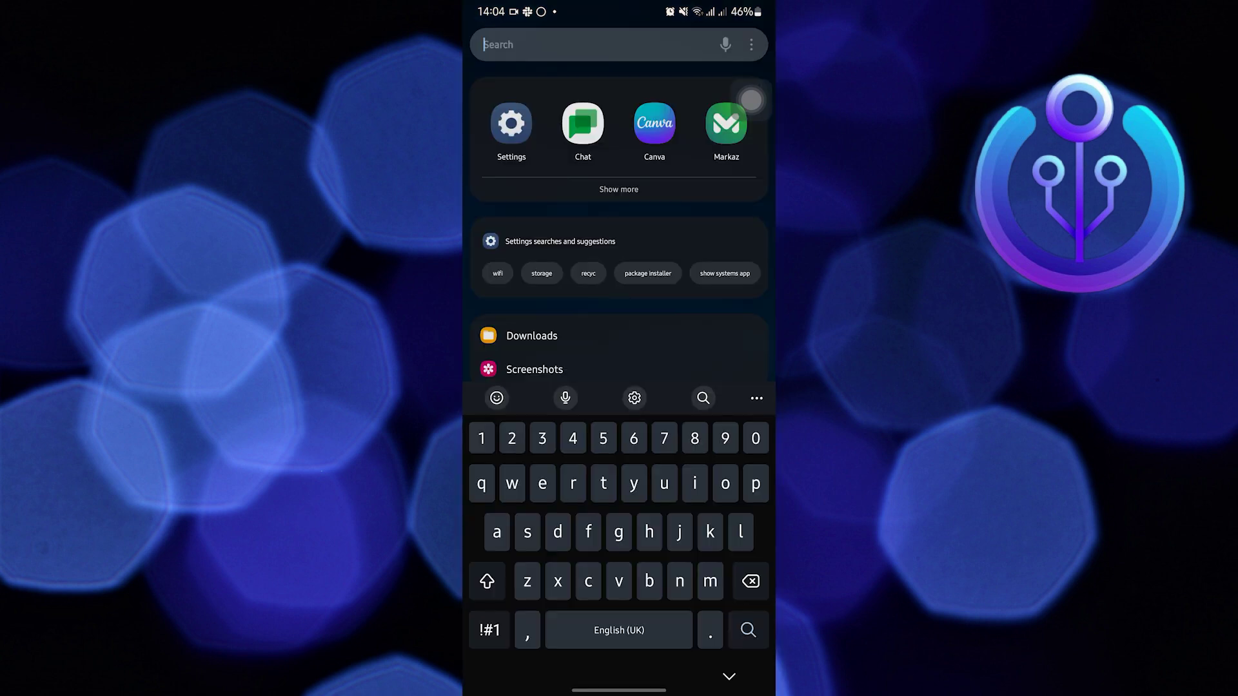
{"action": "type", "text": "t"}
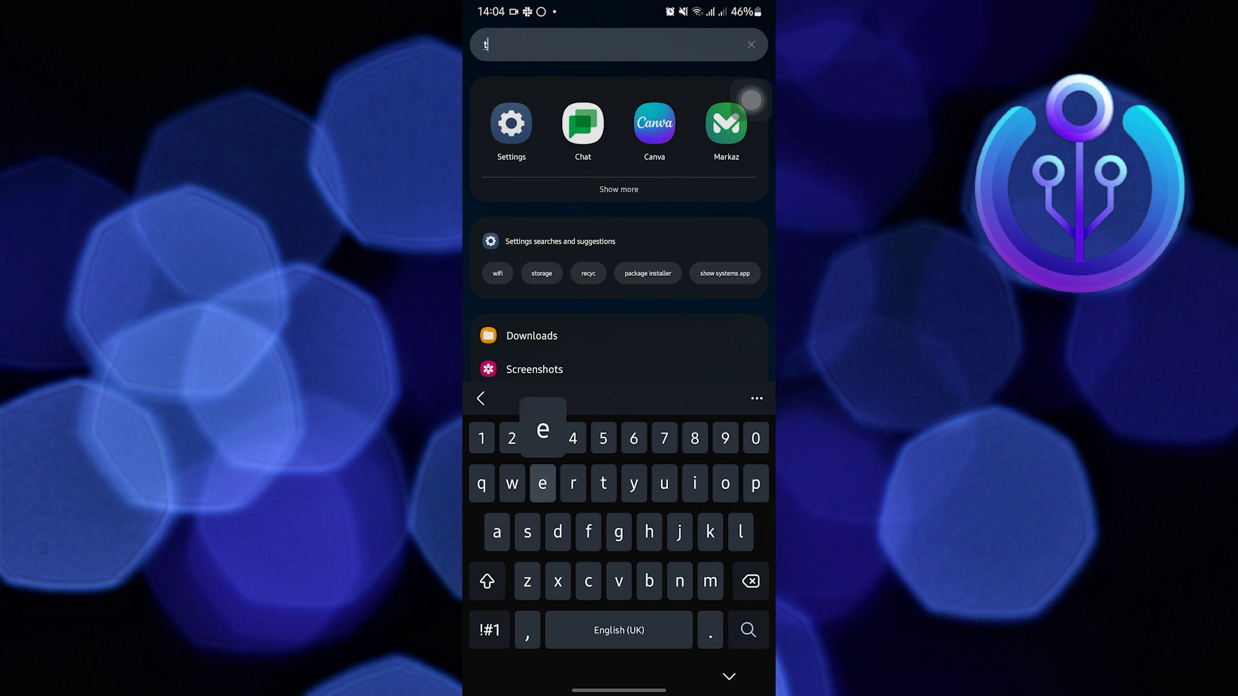
{"action": "type", "text": "eleg"}
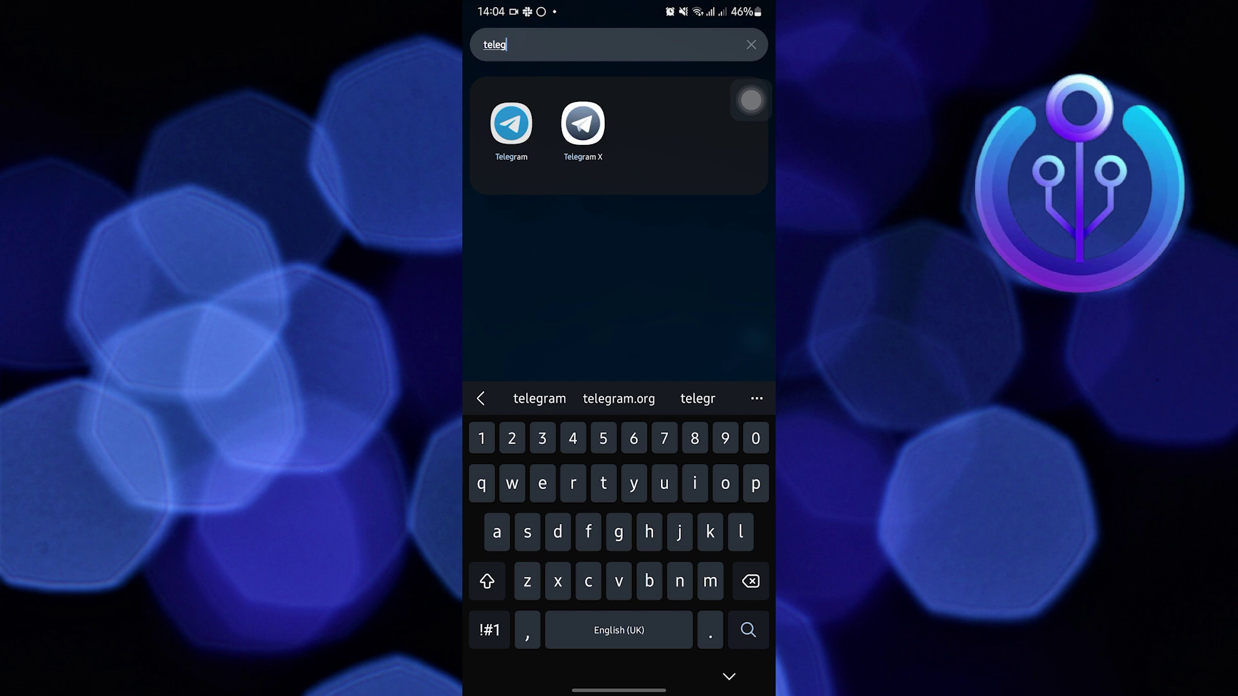
{"action": "left_click", "coordinate": [730, 675]}
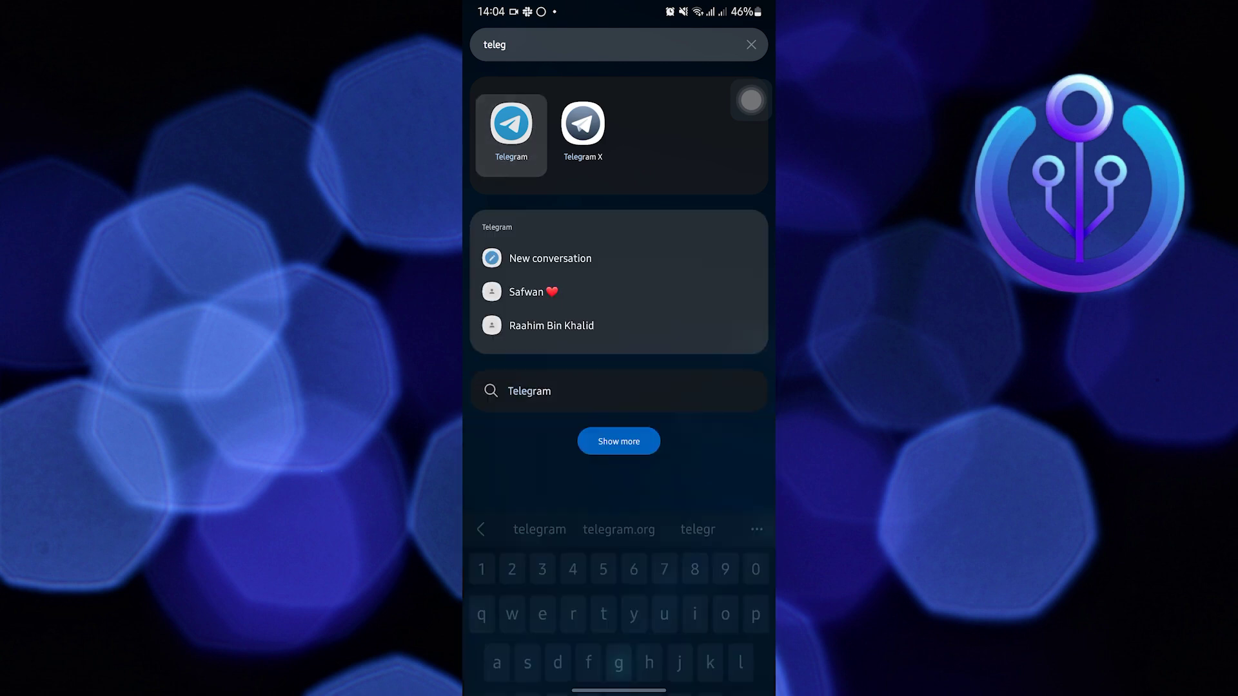
{"action": "left_click", "coordinate": [511, 122]}
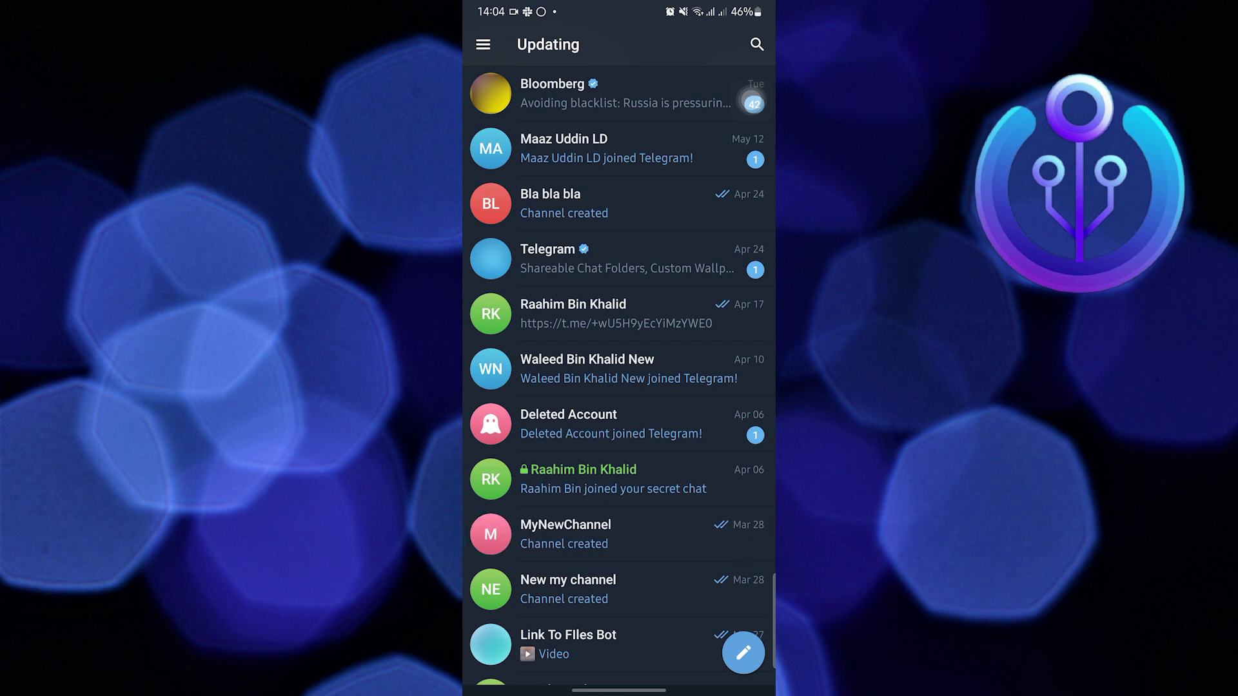
Start a new message and search contacts for 'file to link bot', fixing a typo.
{"action": "left_click", "coordinate": [743, 652]}
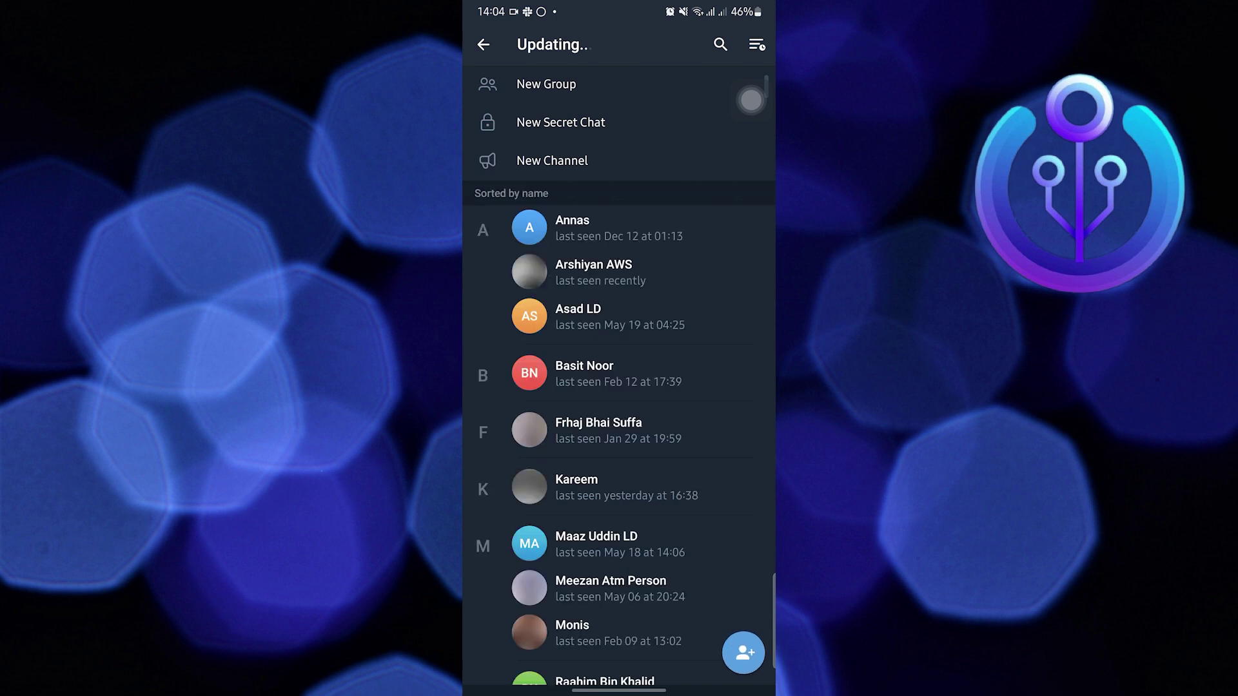
{"action": "left_click", "coordinate": [721, 44]}
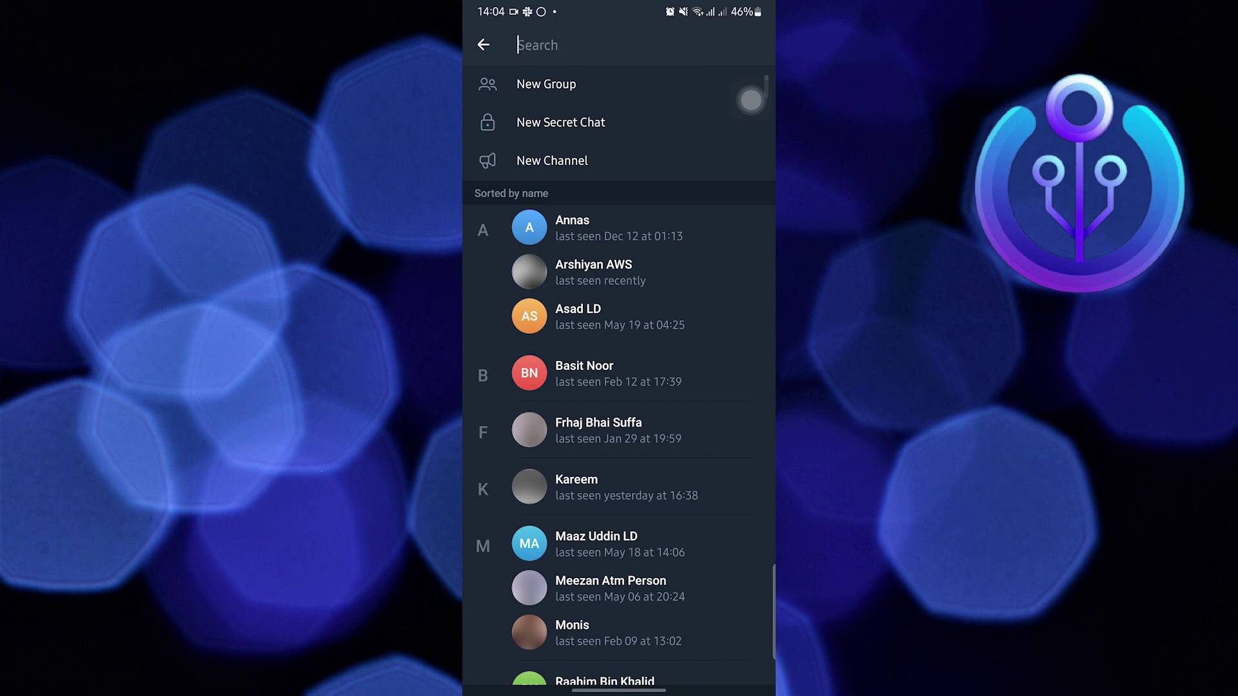
{"action": "type", "text": "file to link "}
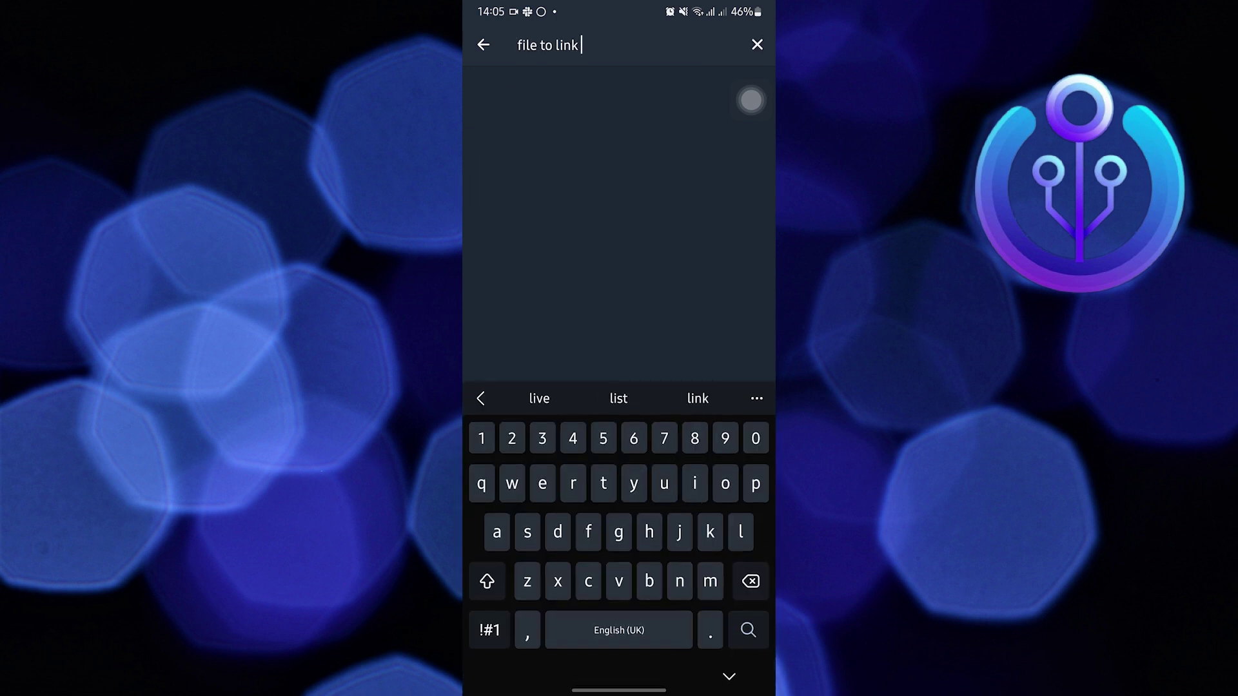
{"action": "type", "text": "bit"}
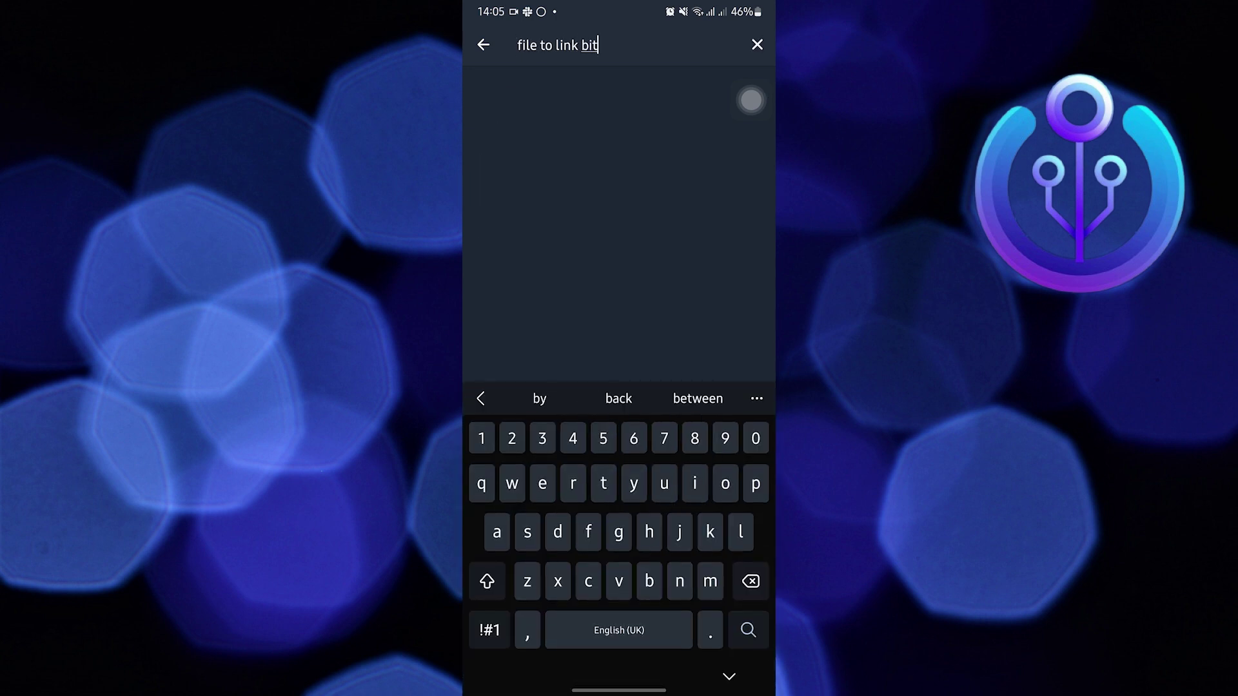
{"action": "key", "text": "BackSpace"}
{"action": "key", "text": "BackSpace"}
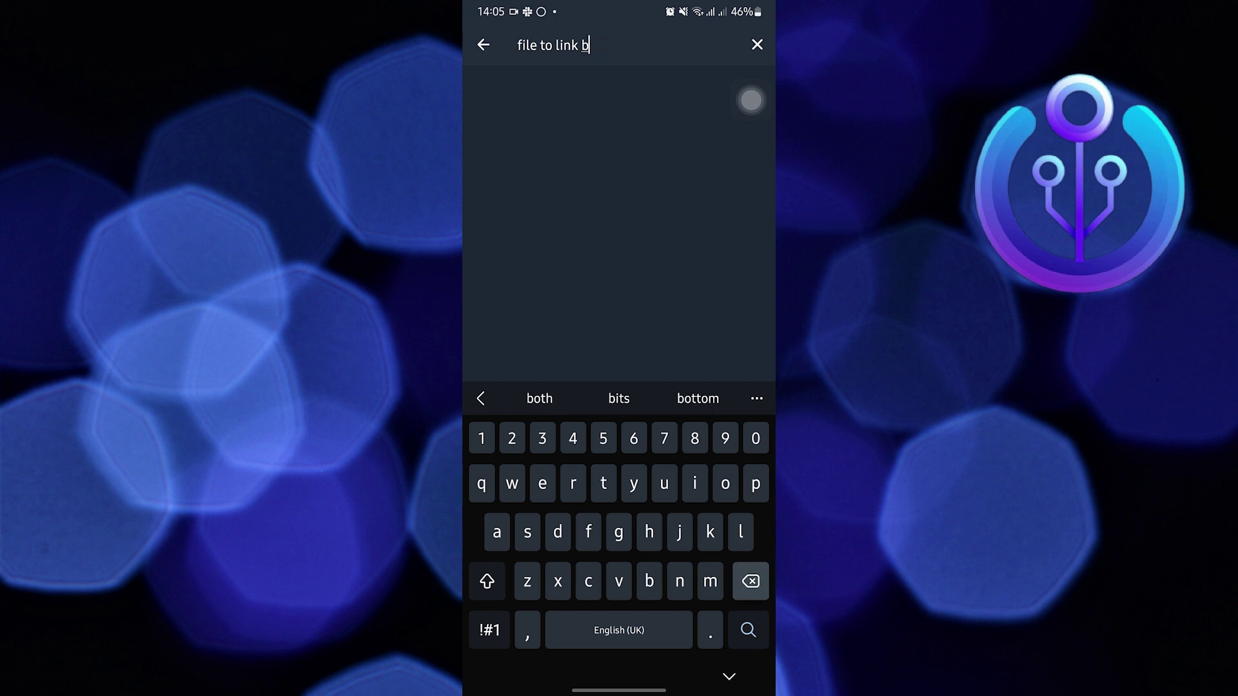
{"action": "type", "text": "ot"}
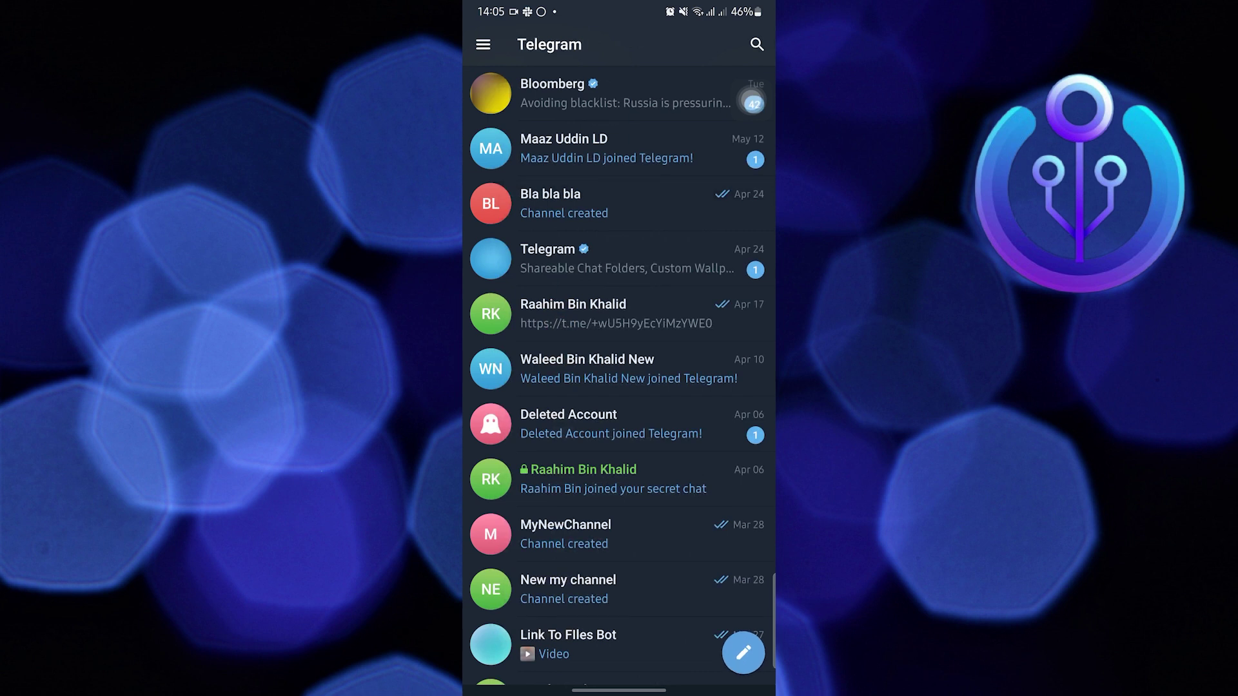
Open the Link To Files Bot chat and draft a download request message.
{"action": "left_click", "coordinate": [599, 644]}
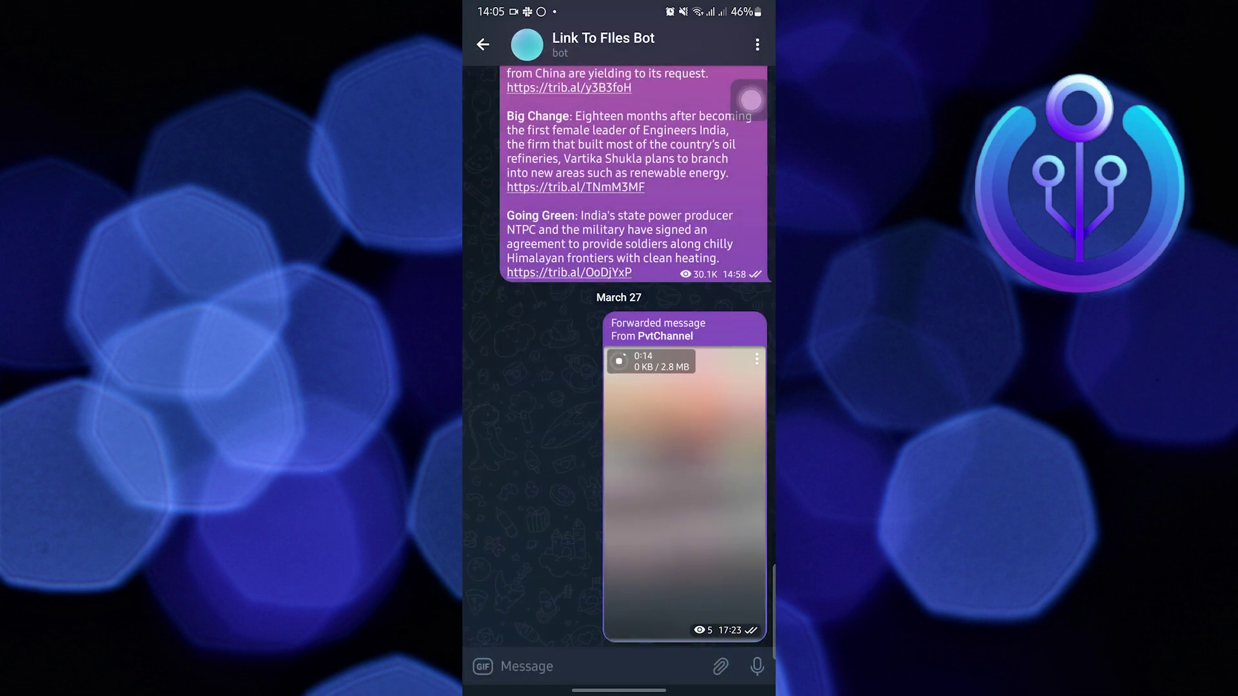
{"action": "type", "text": "Forward whatever the file you want to get donw"}
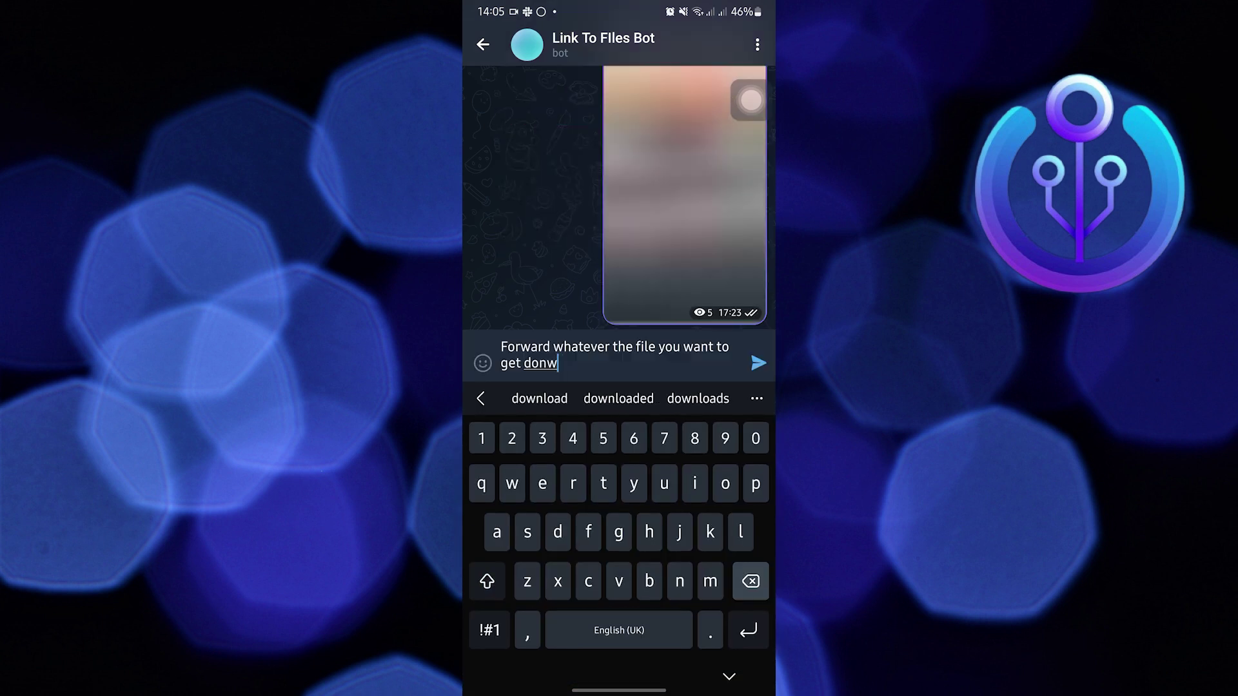
{"action": "key", "text": "BackSpace"}
{"action": "key", "text": "BackSpace"}
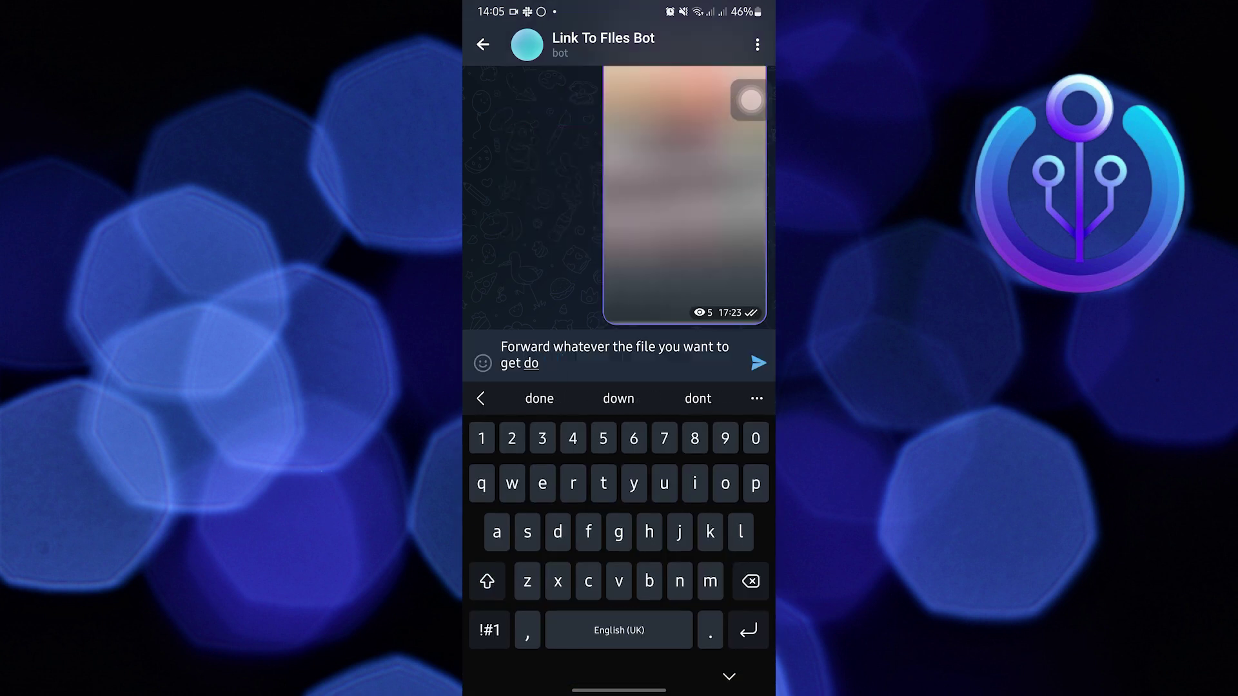
{"action": "type", "text": "w"}
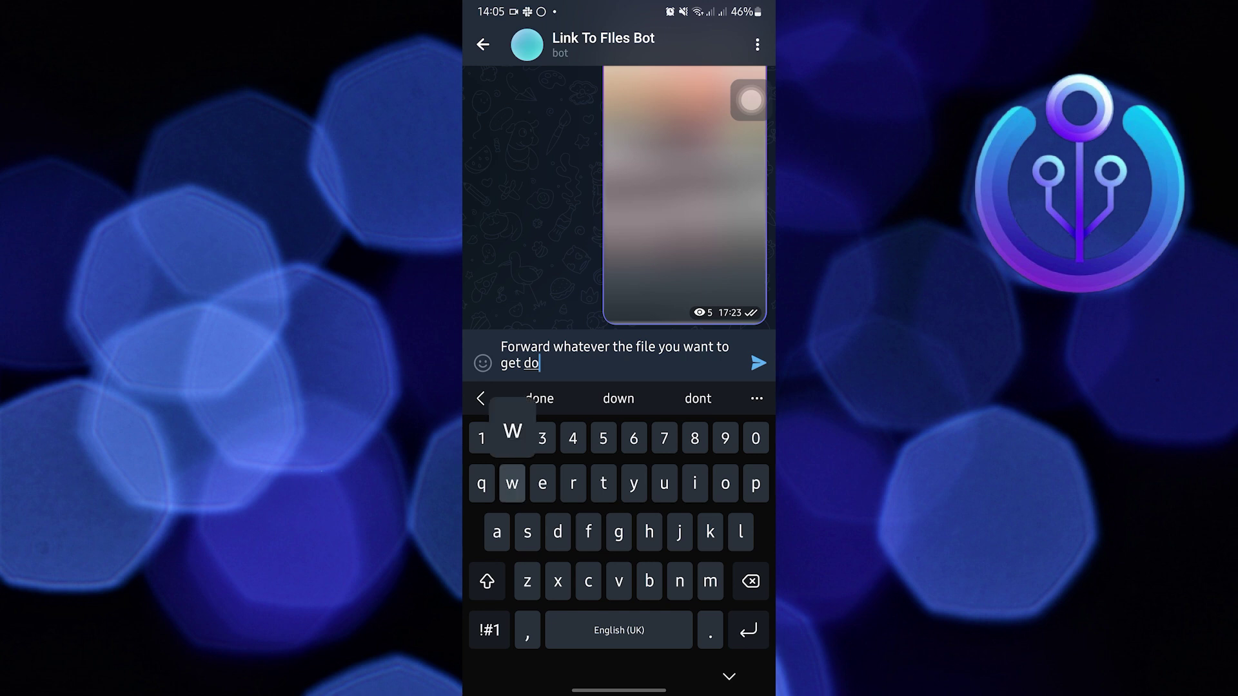
{"action": "type", "text": "n"}
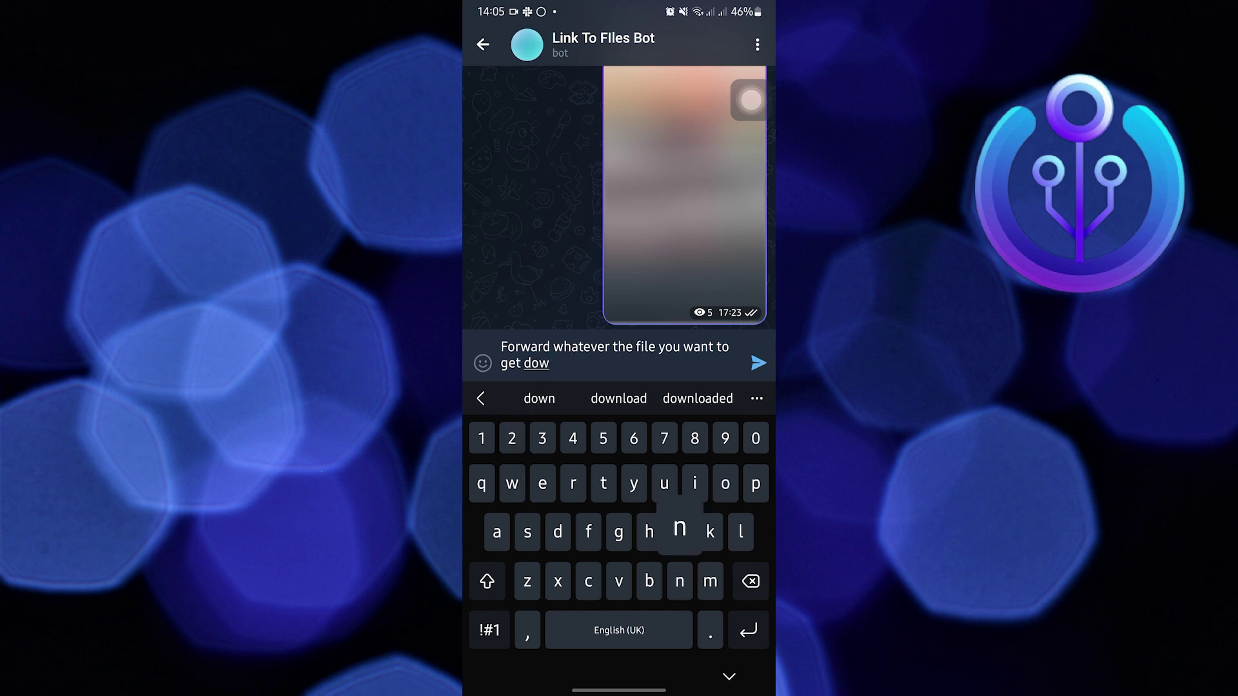
{"action": "type", "text": "loa"}
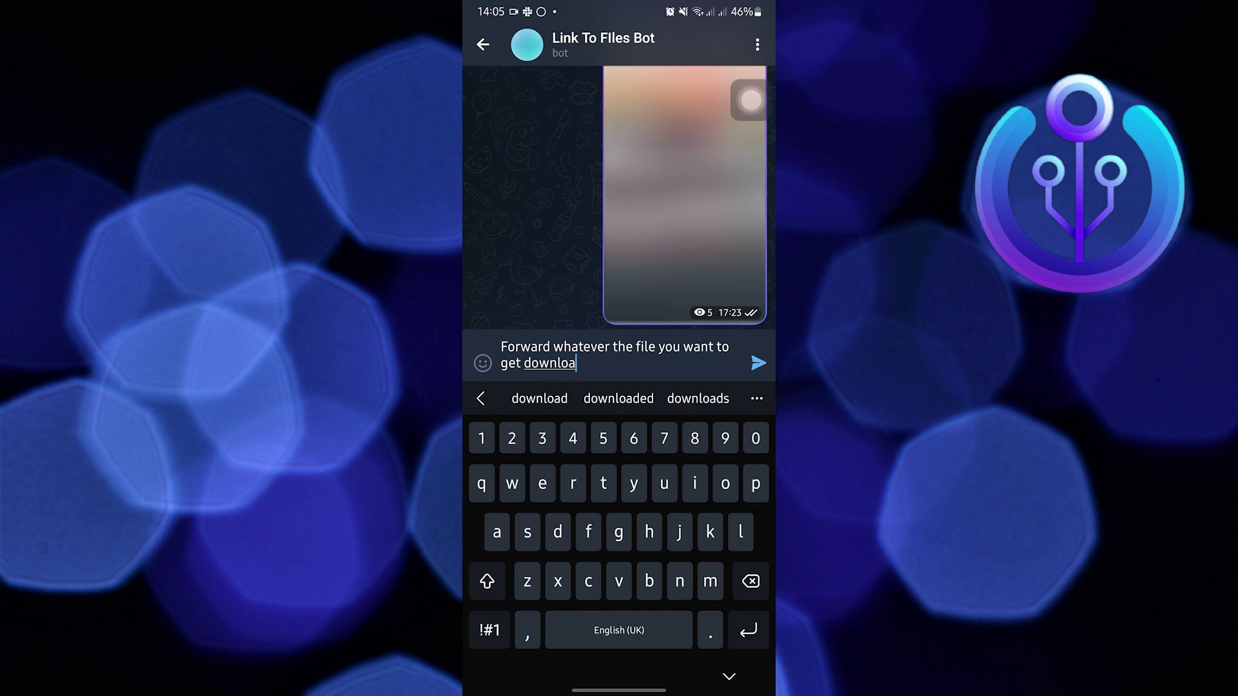
{"action": "type", "text": "d"}
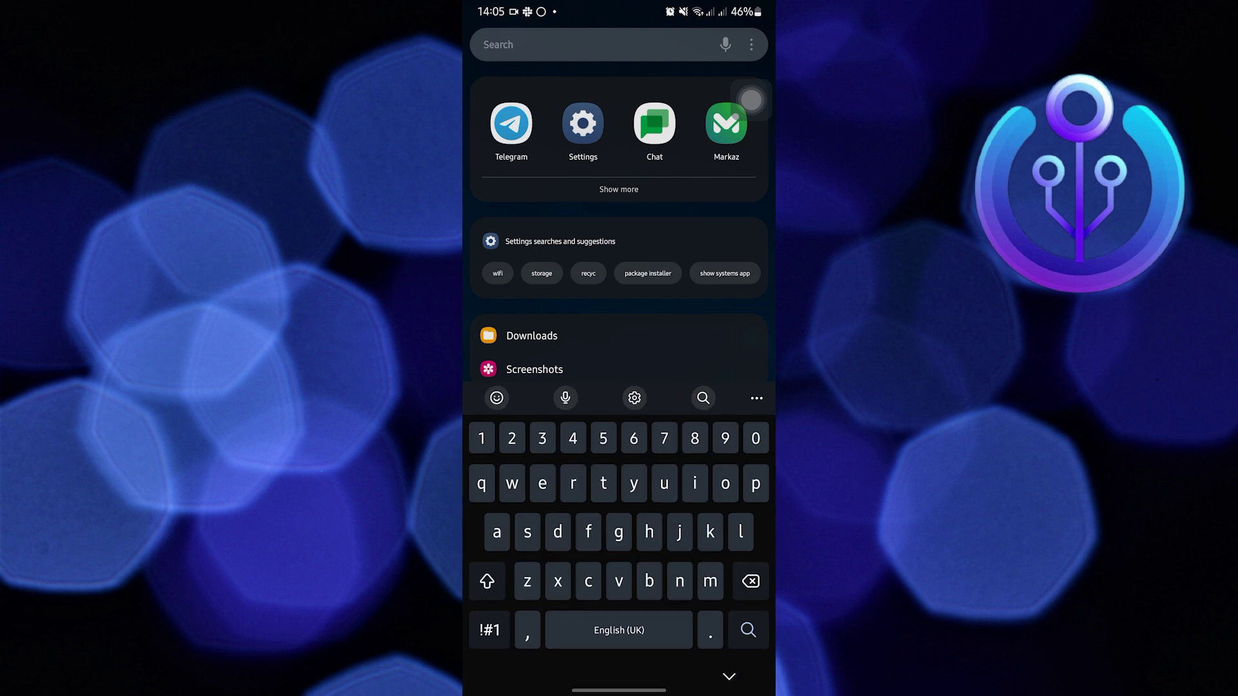
Find Telegram under Settings > Apps by searching 'telegr' and open its Storage page.
{"action": "left_click", "coordinate": [584, 123]}
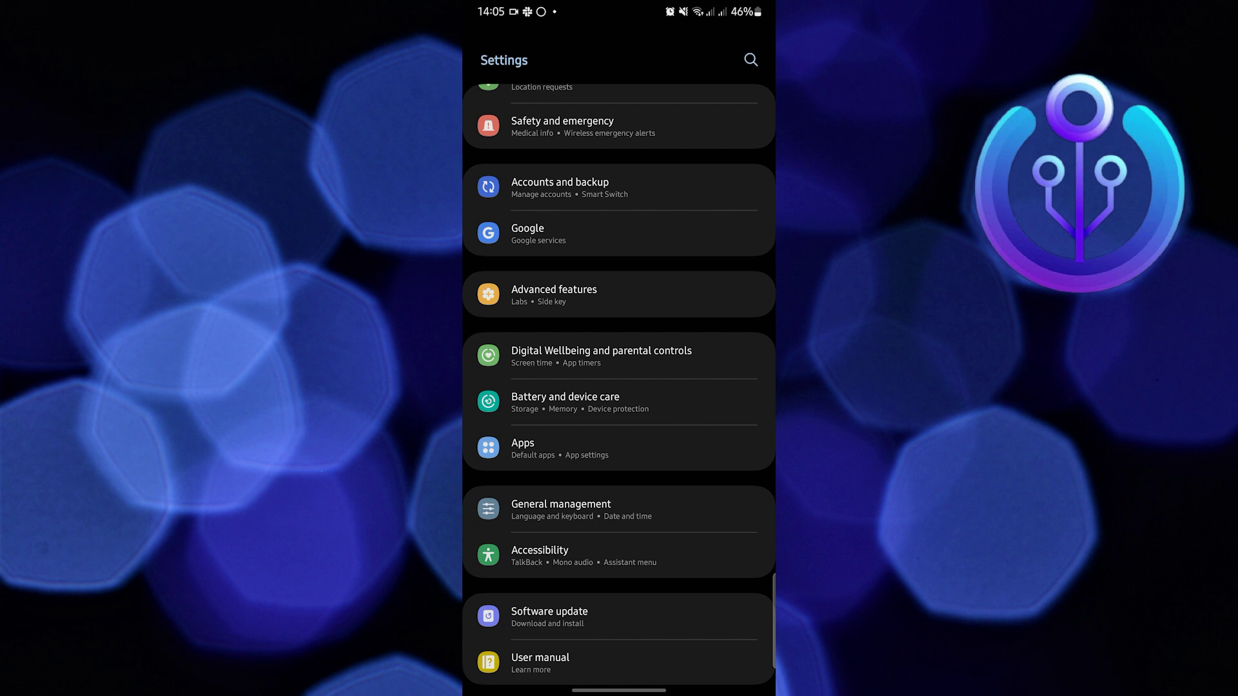
{"action": "left_click", "coordinate": [522, 447]}
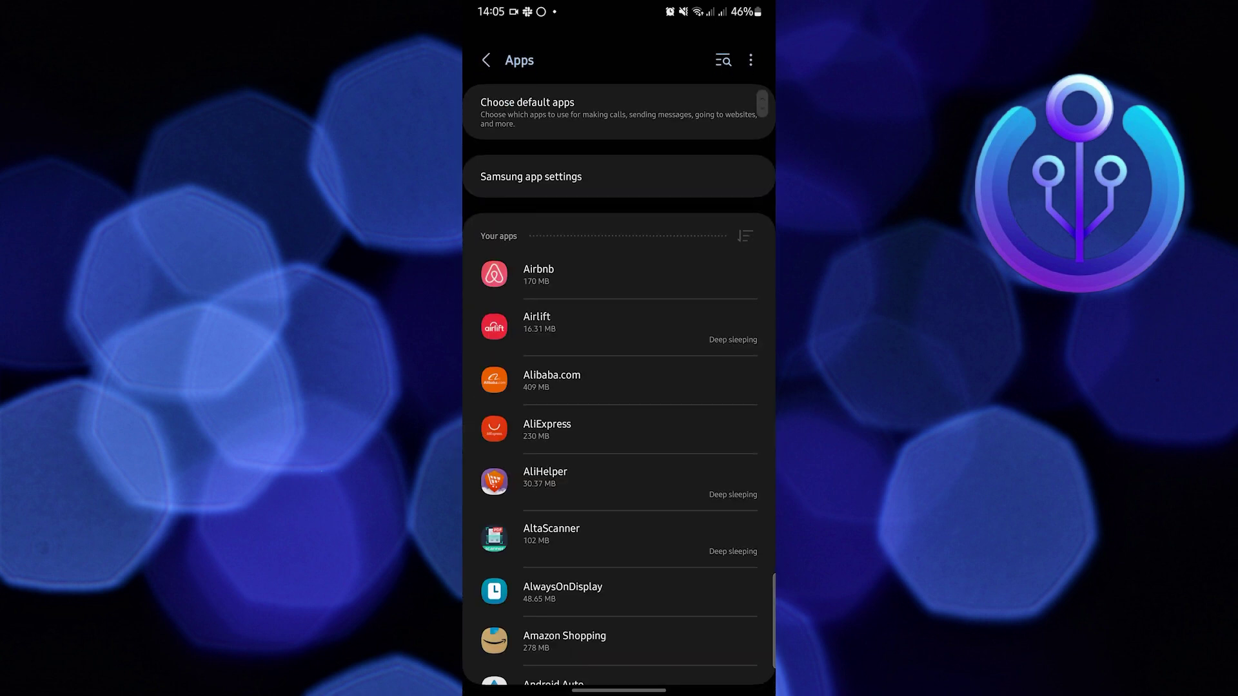
{"action": "left_click", "coordinate": [722, 60]}
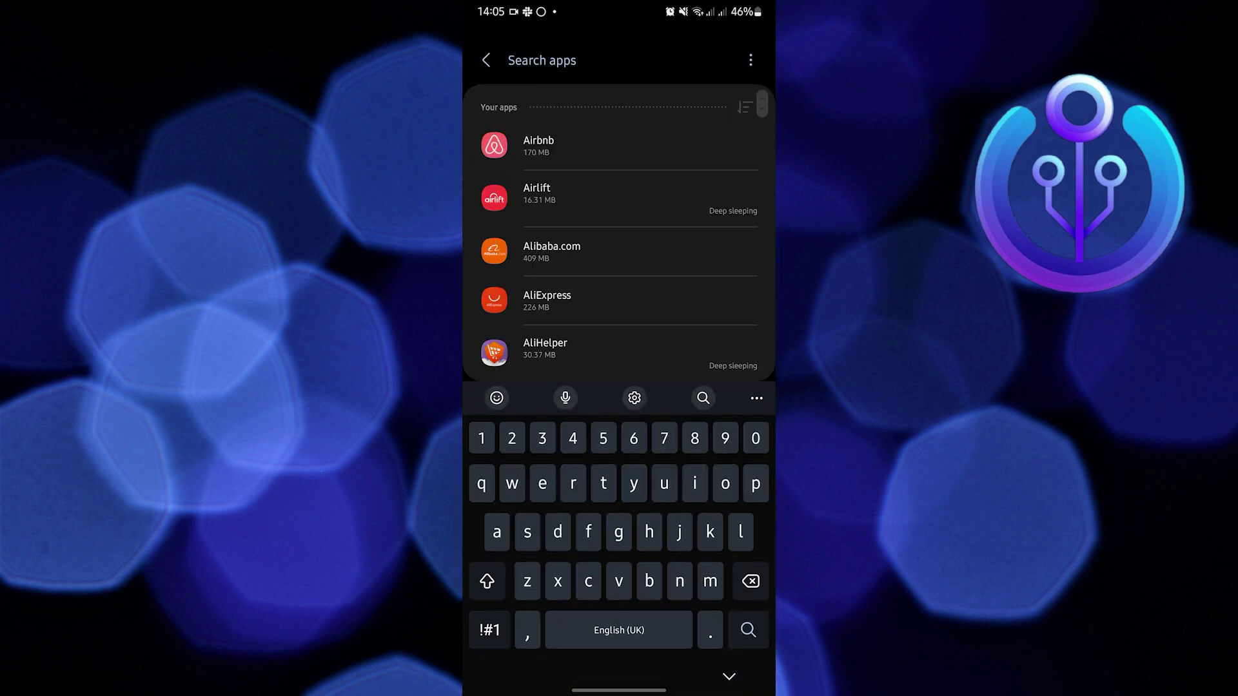
{"action": "type", "text": "telegr"}
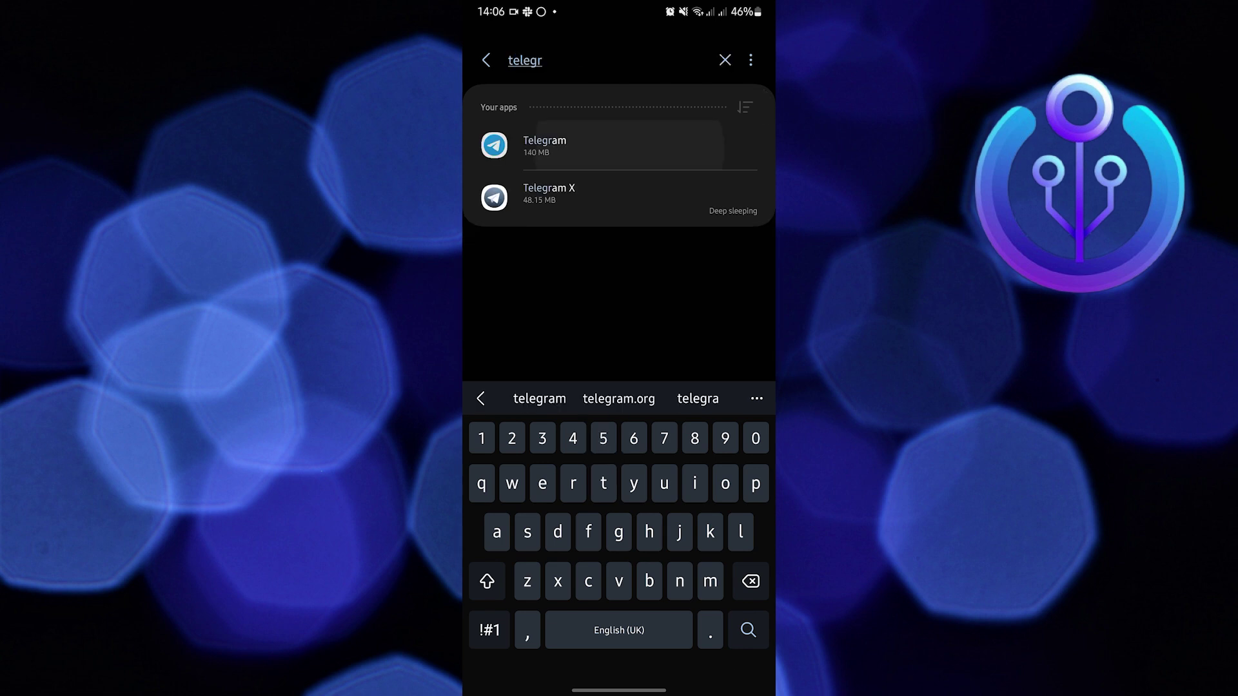
{"action": "left_click", "coordinate": [581, 145]}
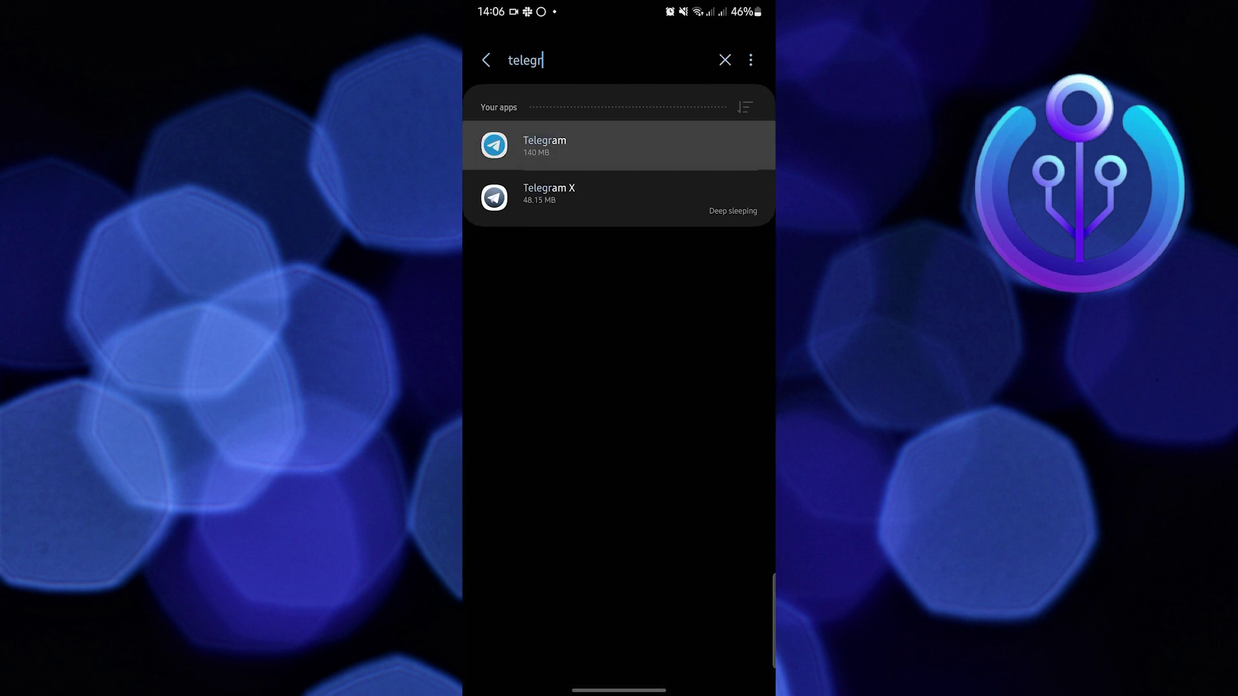
{"action": "left_click", "coordinate": [581, 549]}
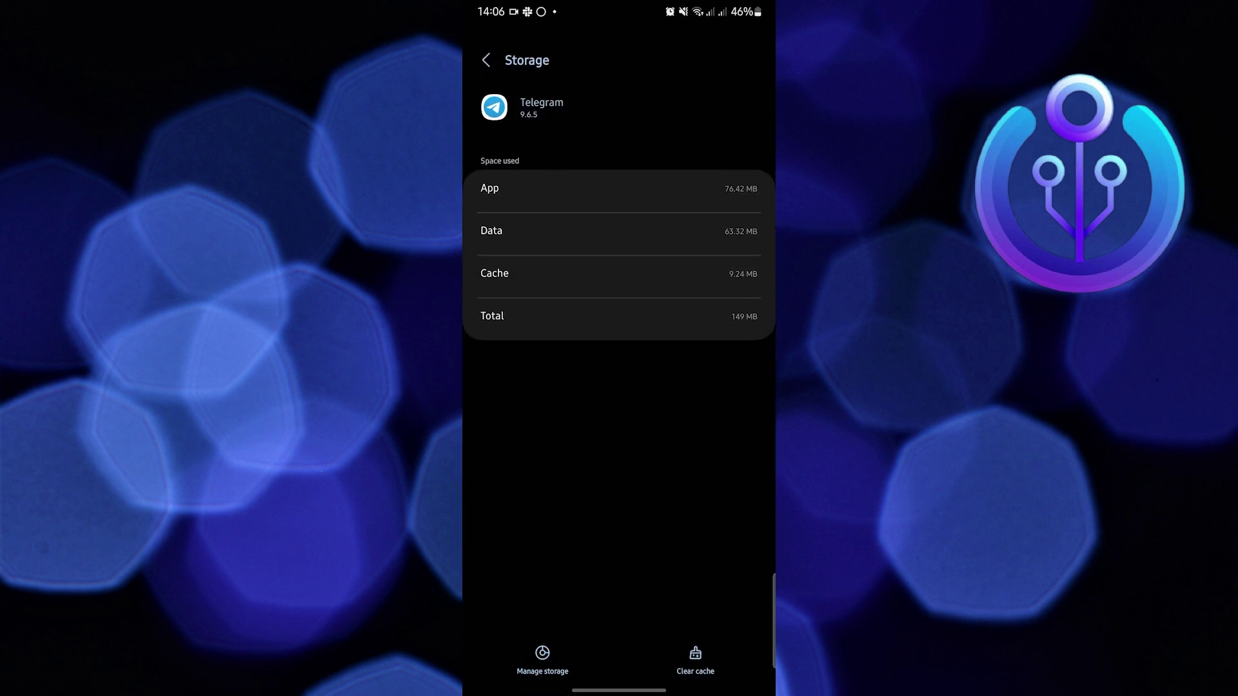
Open Manage storage to view Telegram's 8.2 MB cache breakdown.
{"action": "left_click", "coordinate": [543, 657]}
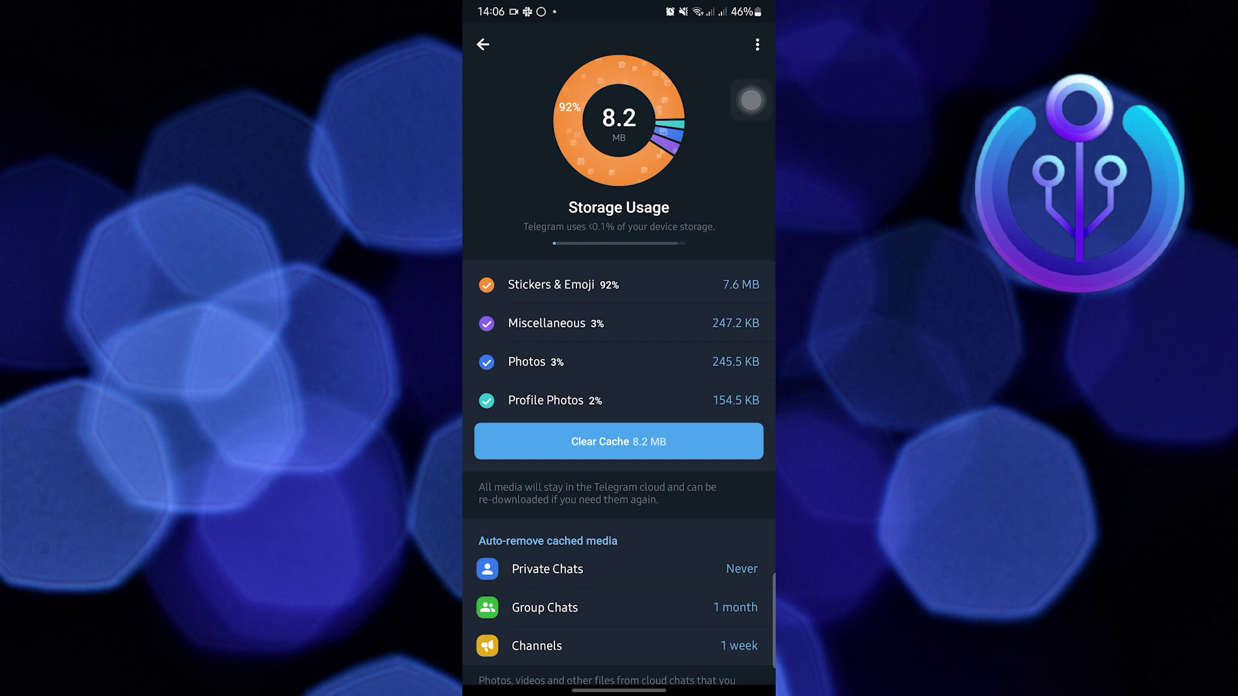
Confirm Clear Cache for the 8.2 MB cache (15.9 MB freed), then swipe home.
{"action": "left_click", "coordinate": [619, 441]}
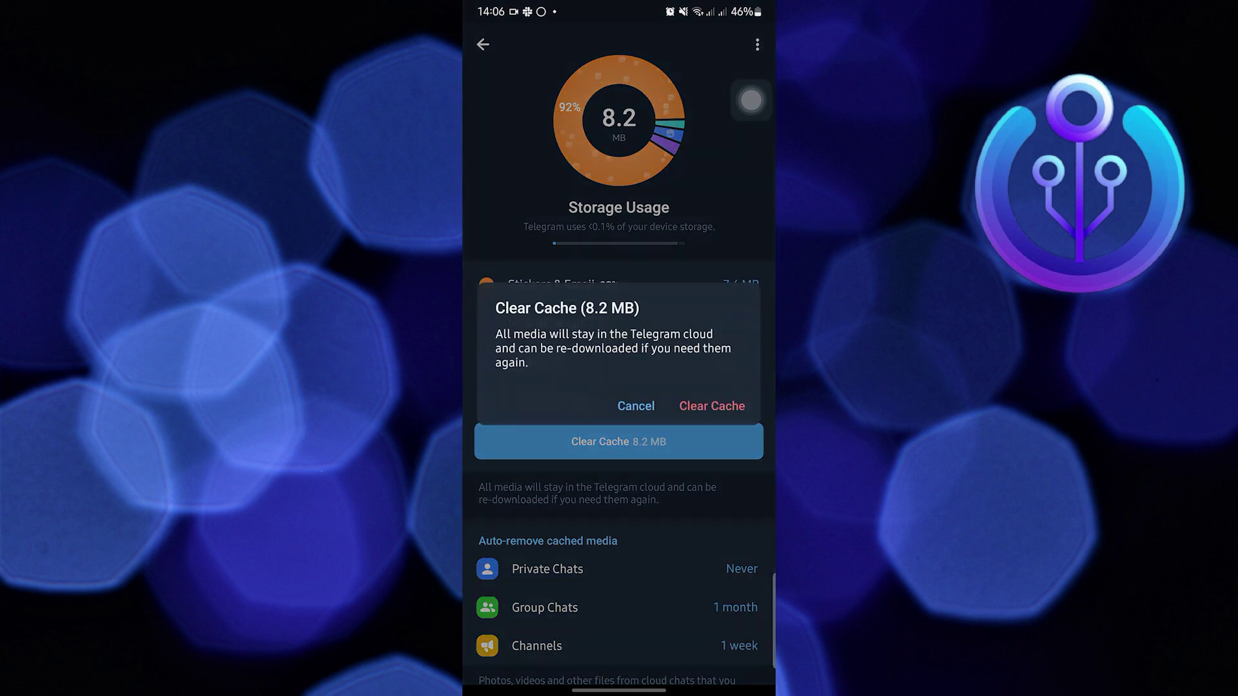
{"action": "left_click", "coordinate": [711, 405]}
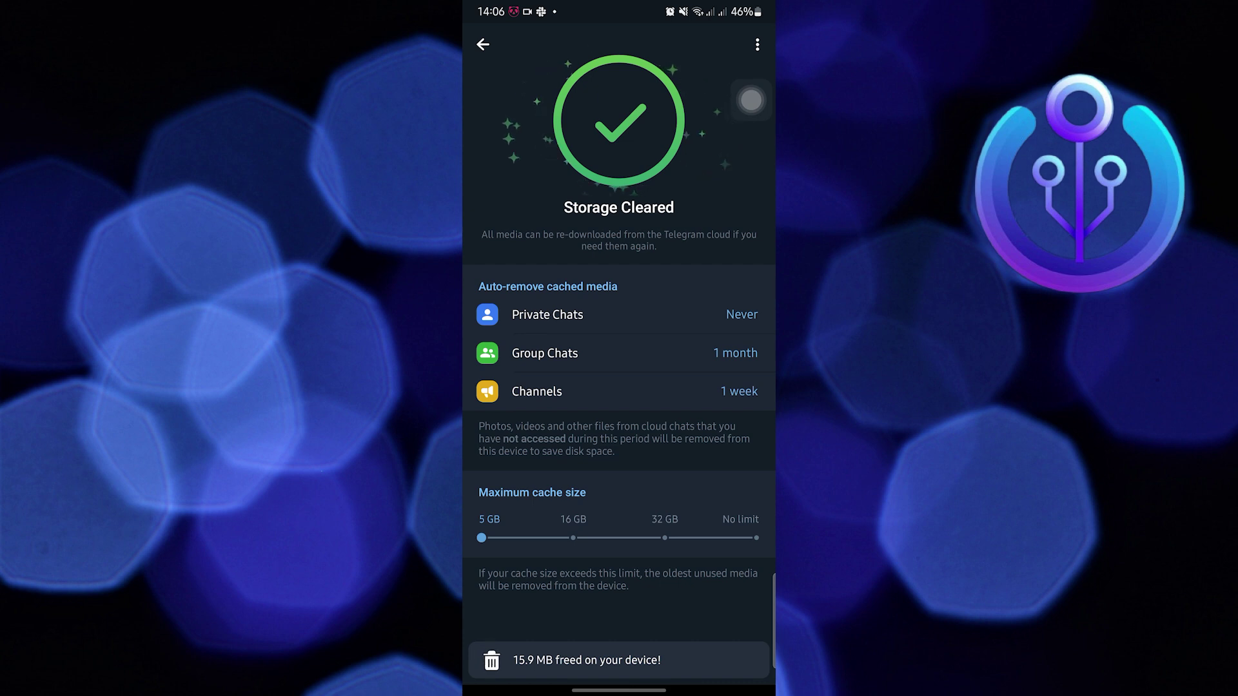
{"action": "left_click_drag", "start_coordinate": [620, 691], "coordinate": [619, 581]}
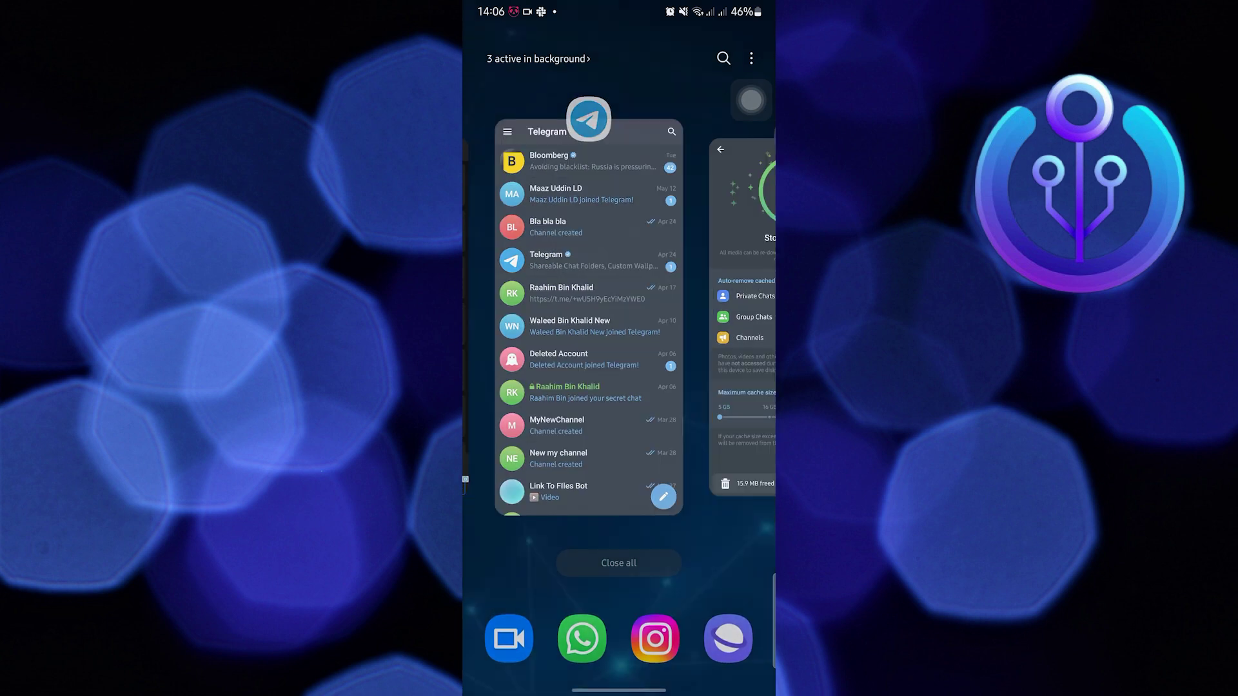
{"action": "left_click_drag", "start_coordinate": [620, 691], "coordinate": [619, 580]}
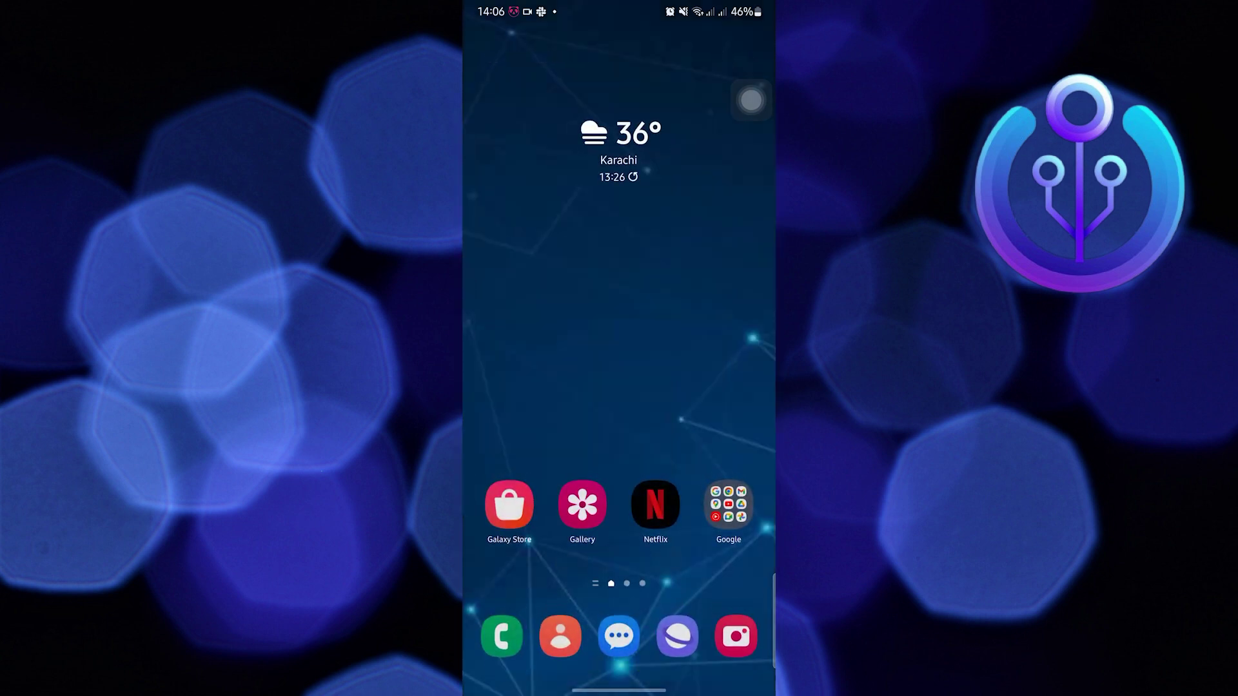